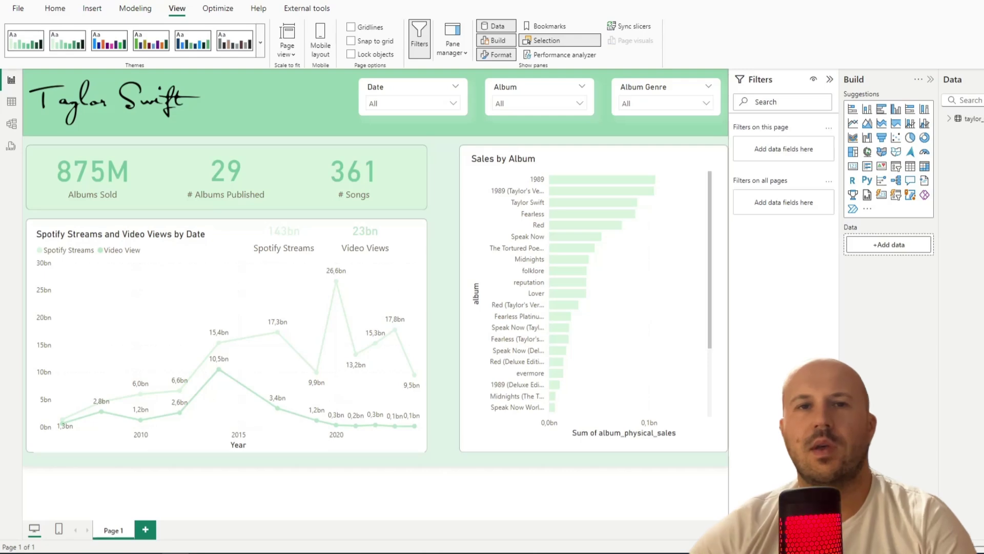
# Preview the first built-in theme, then the dark teal and navy, purple and another theme
pyautogui.click(260, 42)
pyautogui.click(44, 83)
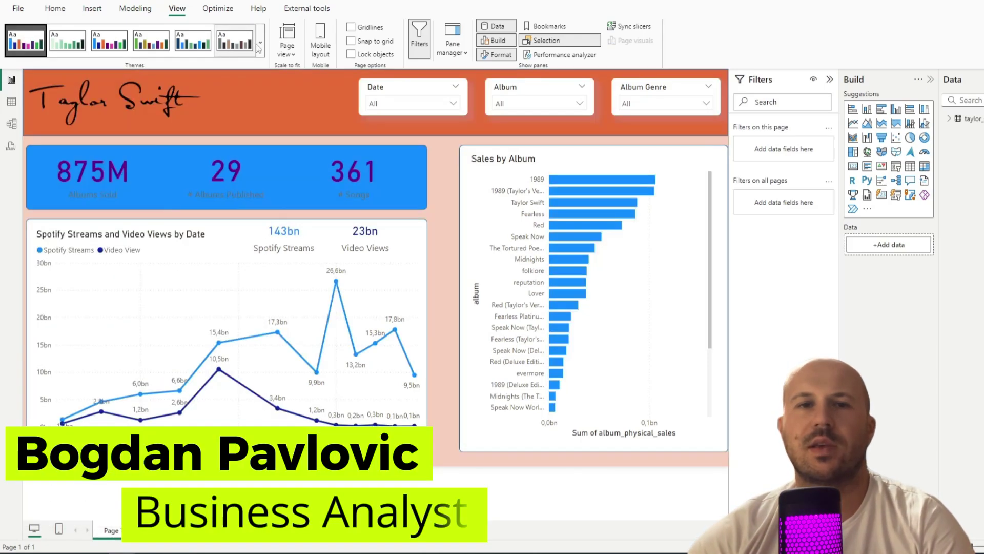
pyautogui.click(260, 42)
pyautogui.click(146, 192)
pyautogui.click(261, 53)
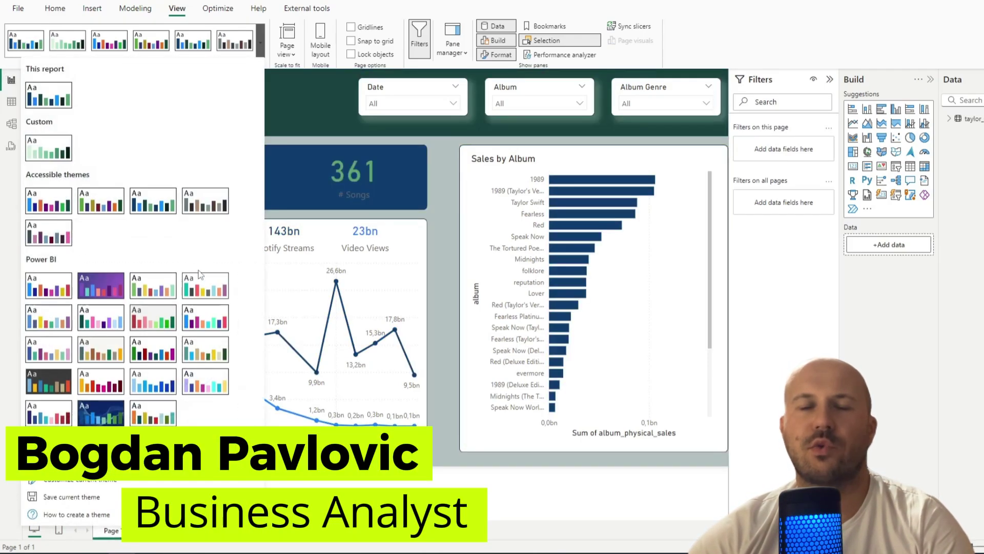
pyautogui.click(205, 277)
pyautogui.click(260, 43)
pyautogui.click(114, 285)
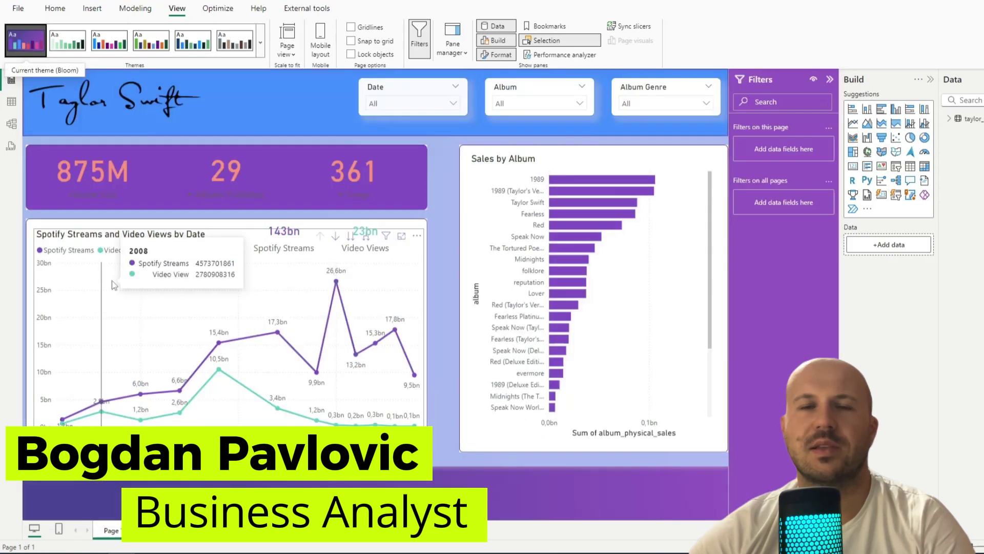
# Preview the orange and yellow, navy blue, and purple and pink themes on the dashboard
pyautogui.click(259, 39)
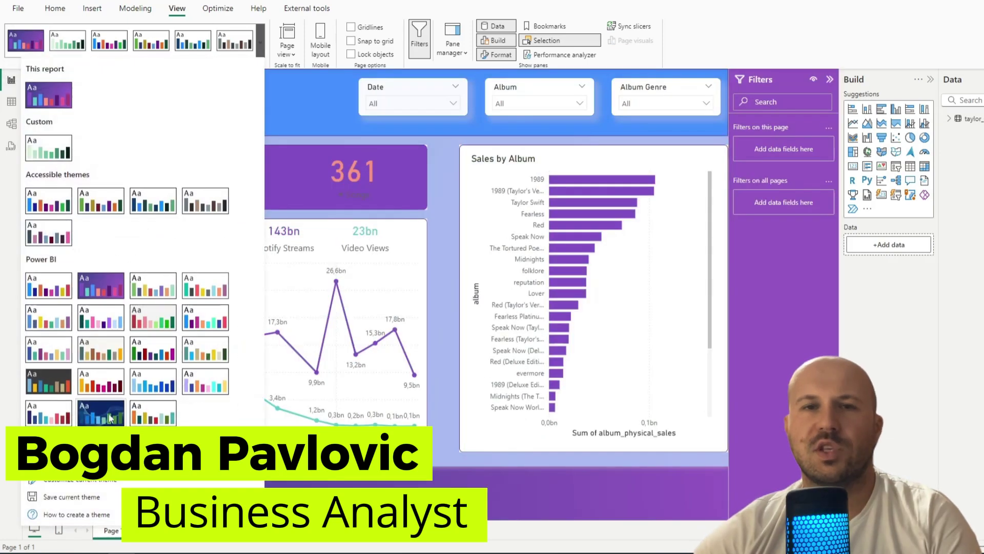
pyautogui.click(171, 189)
pyautogui.click(260, 43)
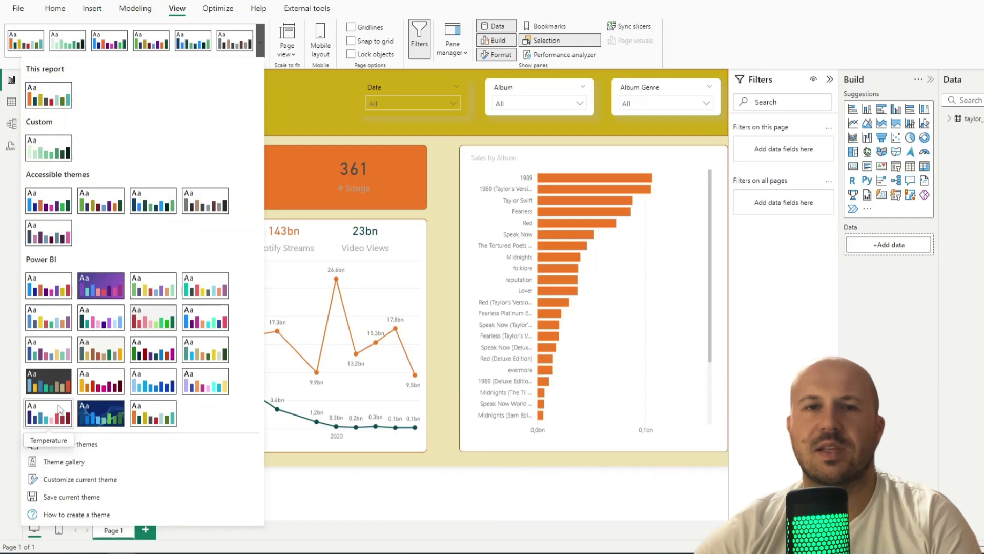
pyautogui.click(57, 405)
pyautogui.click(261, 46)
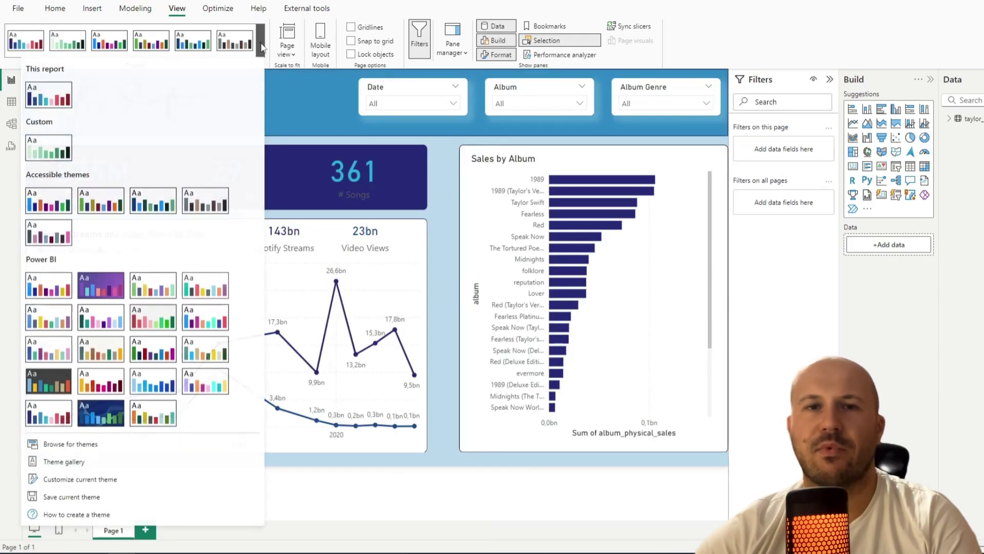
pyautogui.click(46, 352)
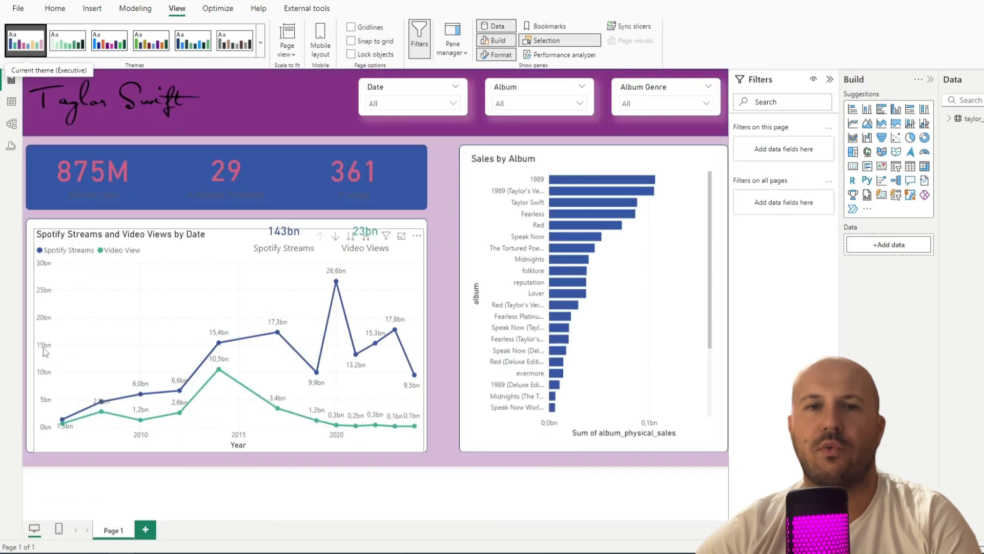
# Preview the Classroom, Accessible Orchid and one more built-in theme
pyautogui.click(261, 42)
pyautogui.click(41, 324)
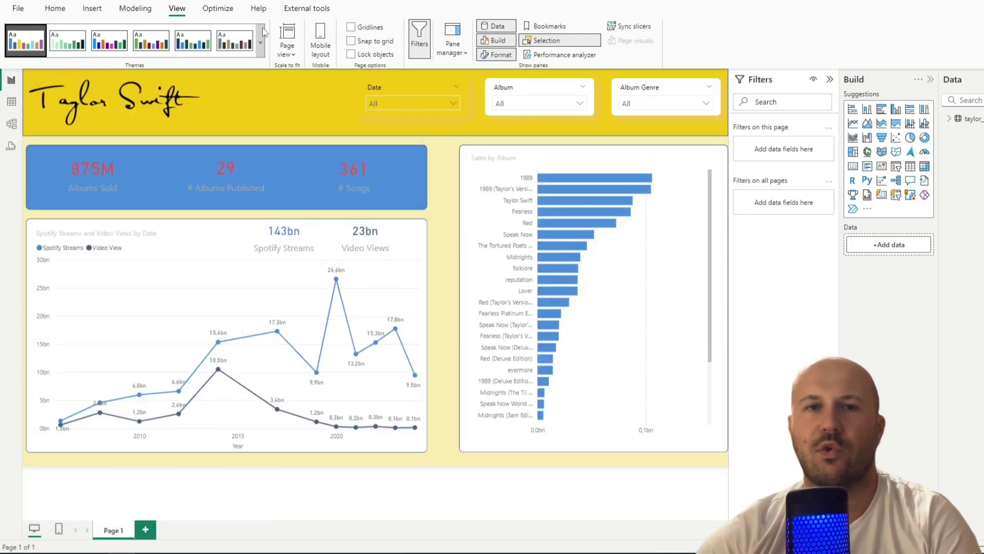
pyautogui.click(261, 42)
pyautogui.click(51, 235)
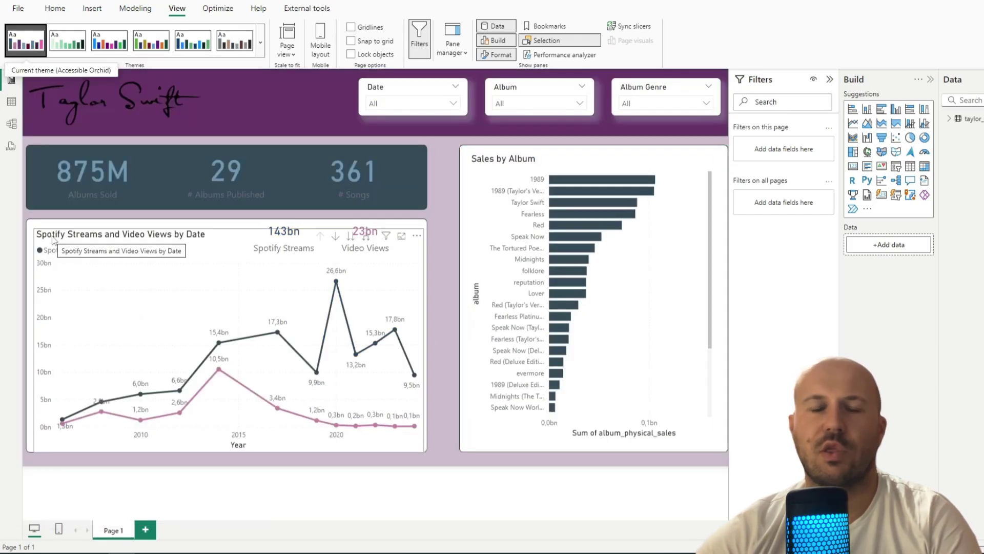
pyautogui.click(261, 46)
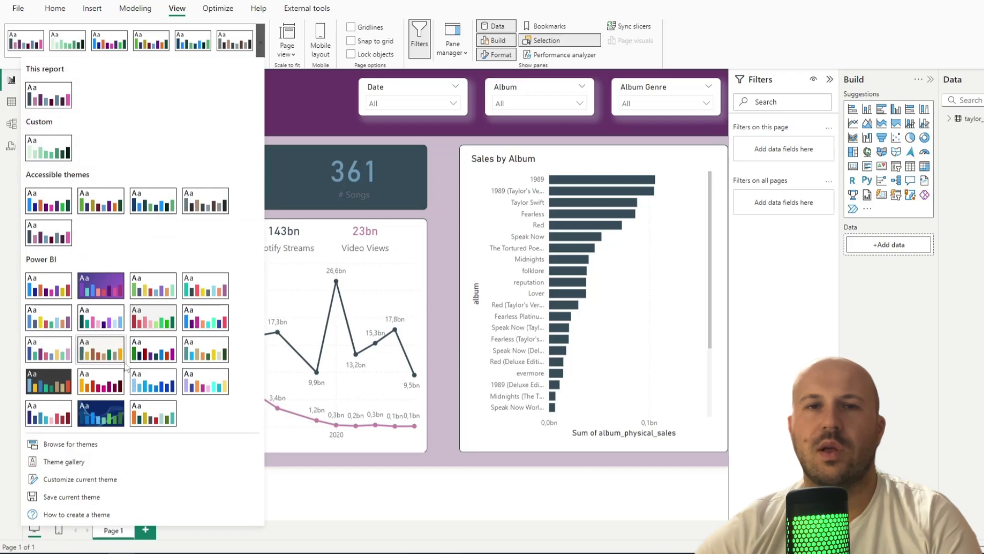
pyautogui.click(152, 381)
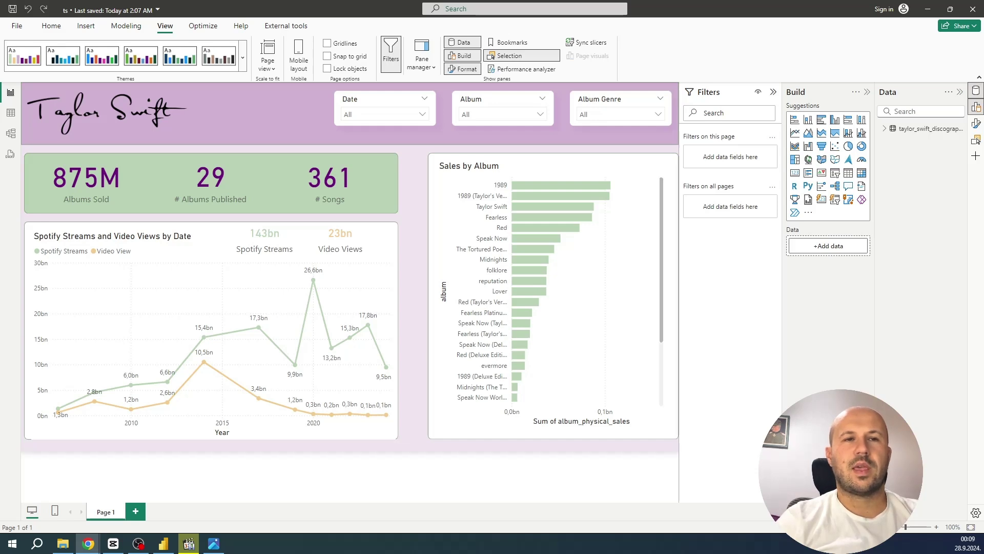
# Apply the brown and grey Accessible Tidal theme to the report and reopen the themes list
pyautogui.click(169, 32)
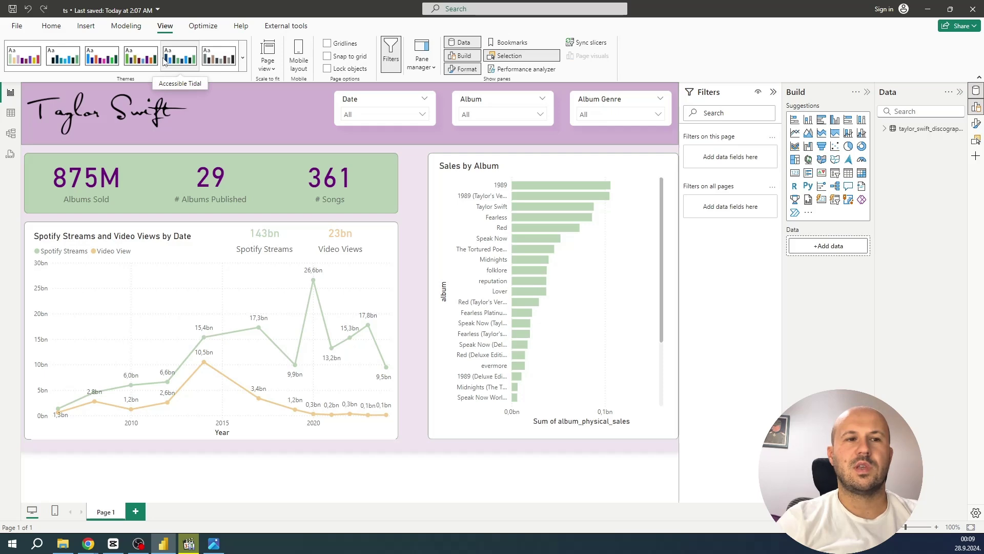
pyautogui.click(242, 58)
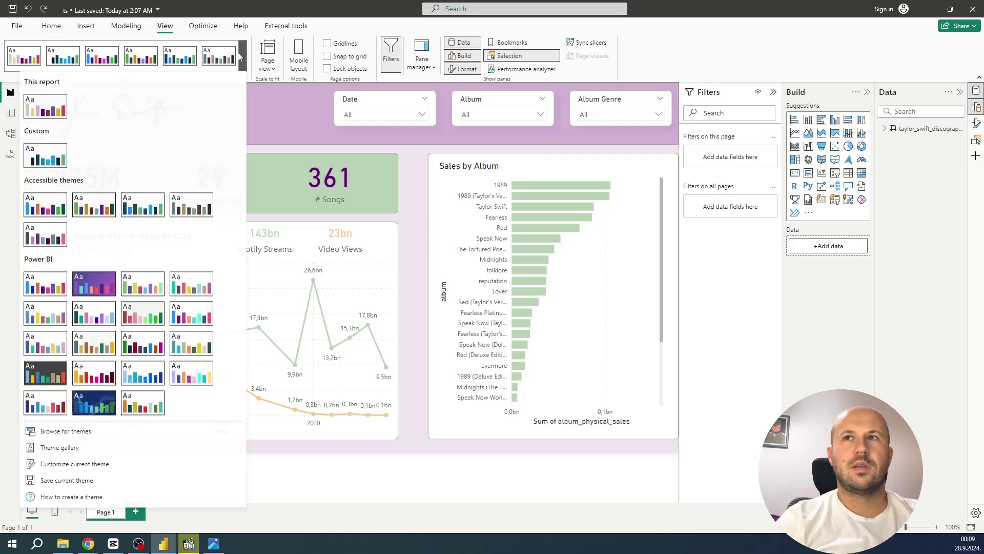
pyautogui.click(153, 283)
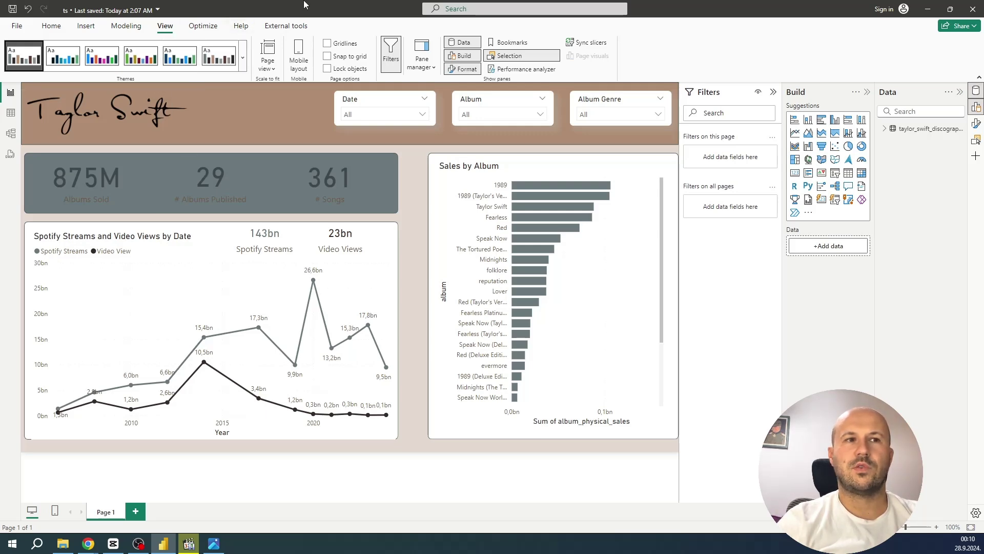
pyautogui.click(243, 57)
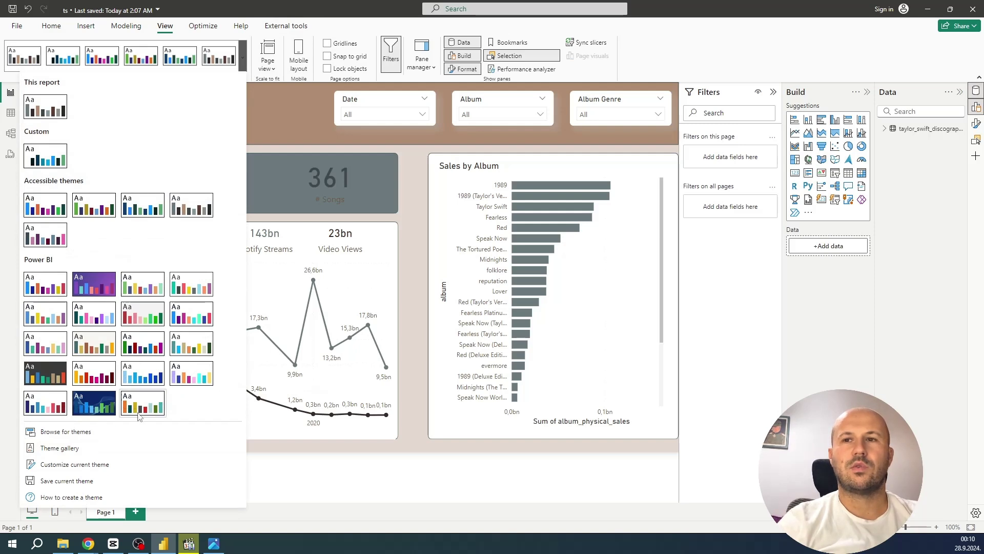
# Customize the current theme with a red Color 1 and light green #59CB5B Color 2, and apply it
pyautogui.click(85, 464)
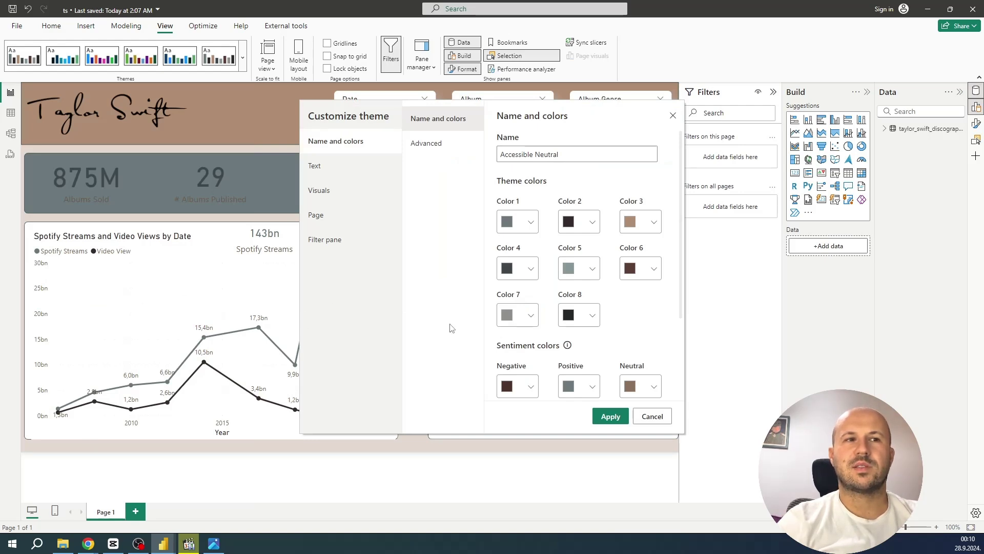
pyautogui.click(525, 232)
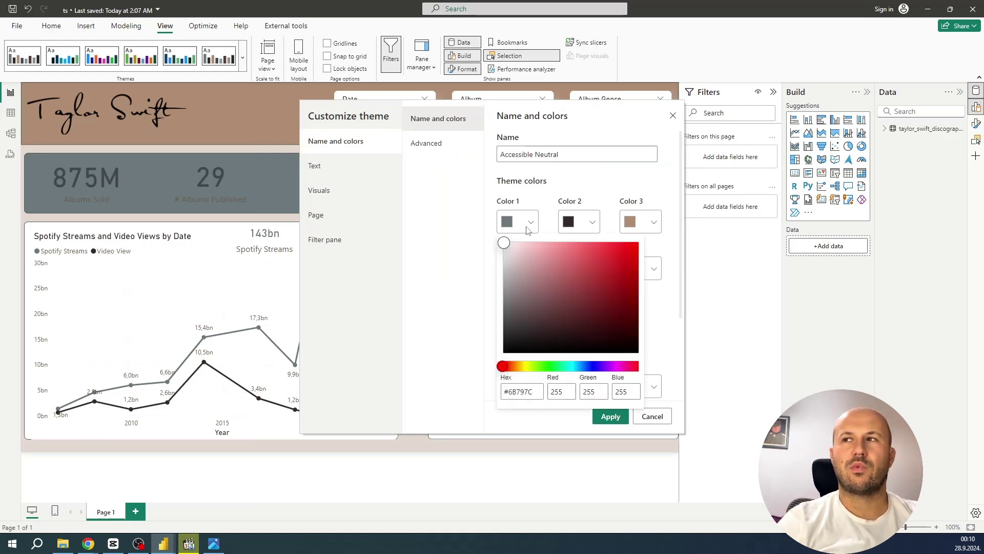
pyautogui.click(586, 260)
pyautogui.click(458, 282)
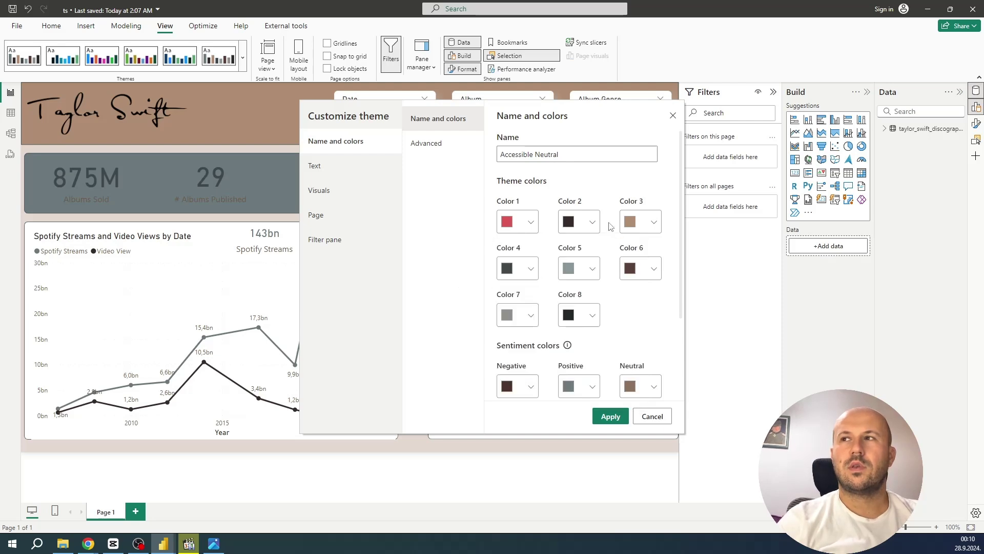
pyautogui.click(593, 222)
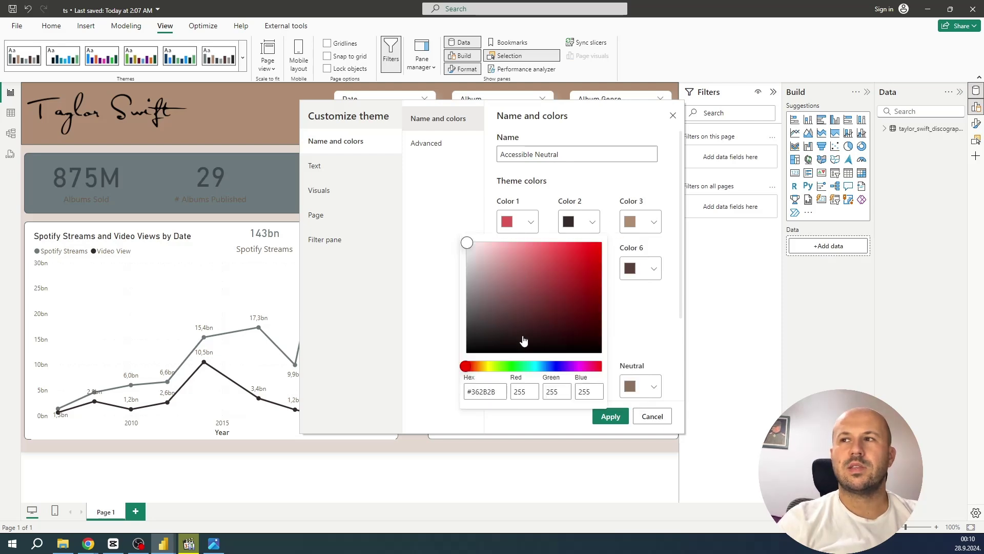
pyautogui.click(511, 366)
pyautogui.click(541, 264)
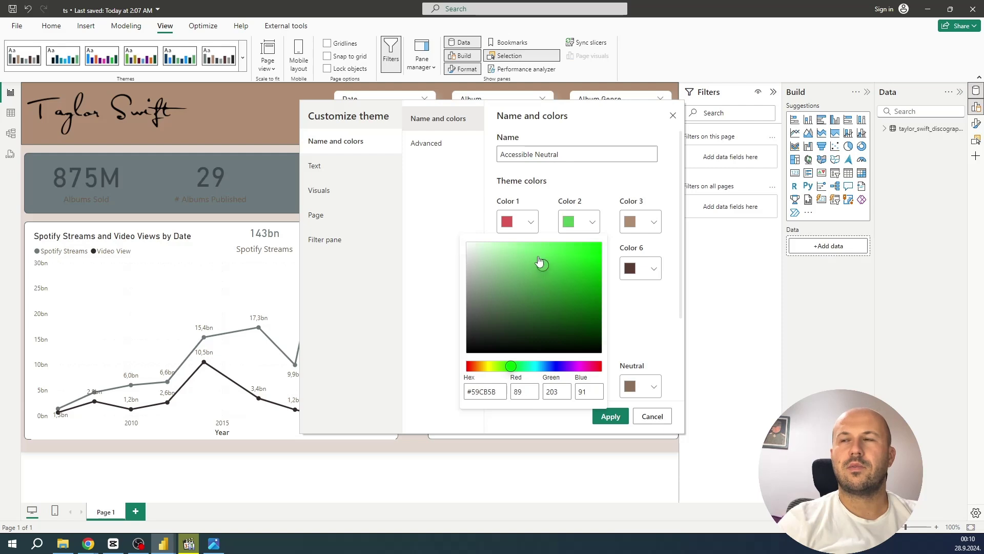
pyautogui.click(639, 318)
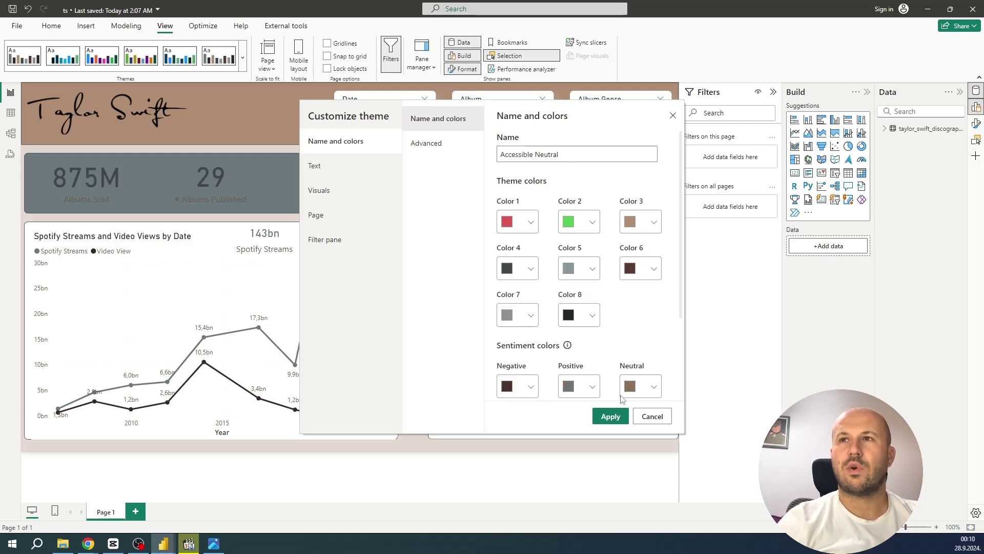
pyautogui.click(610, 421)
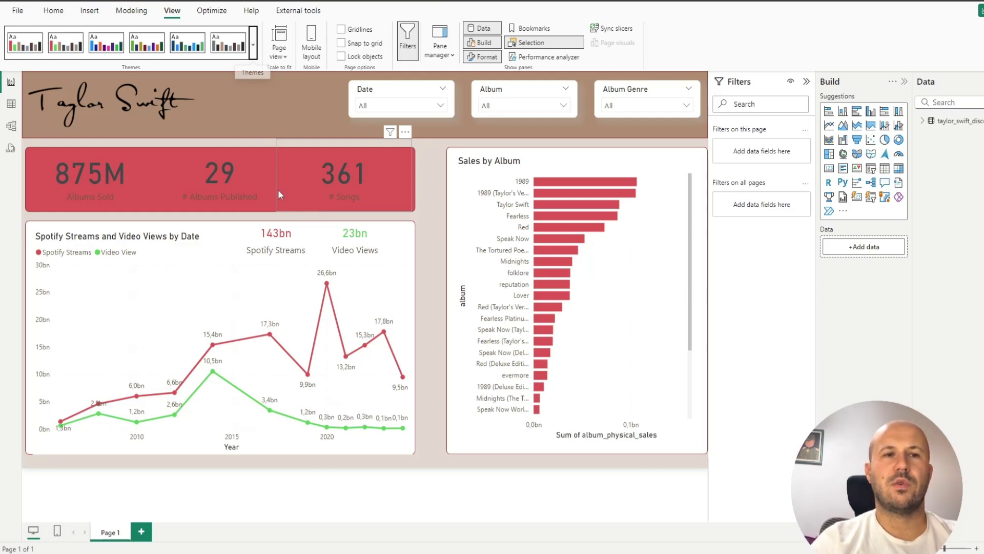
# Search Google for 'color pallete' in a new tab and open the Coolors generator
pyautogui.moveTo(115, 552)
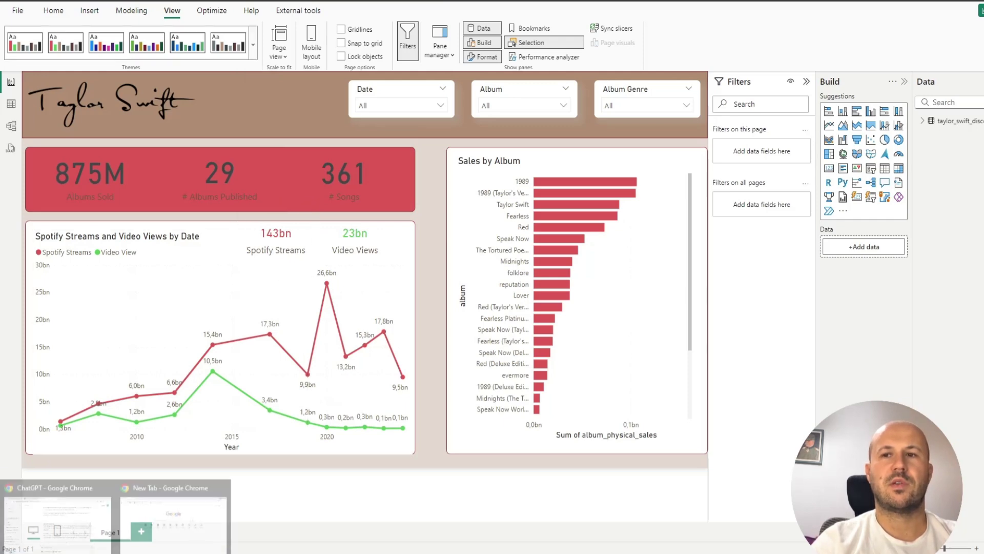
pyautogui.click(159, 533)
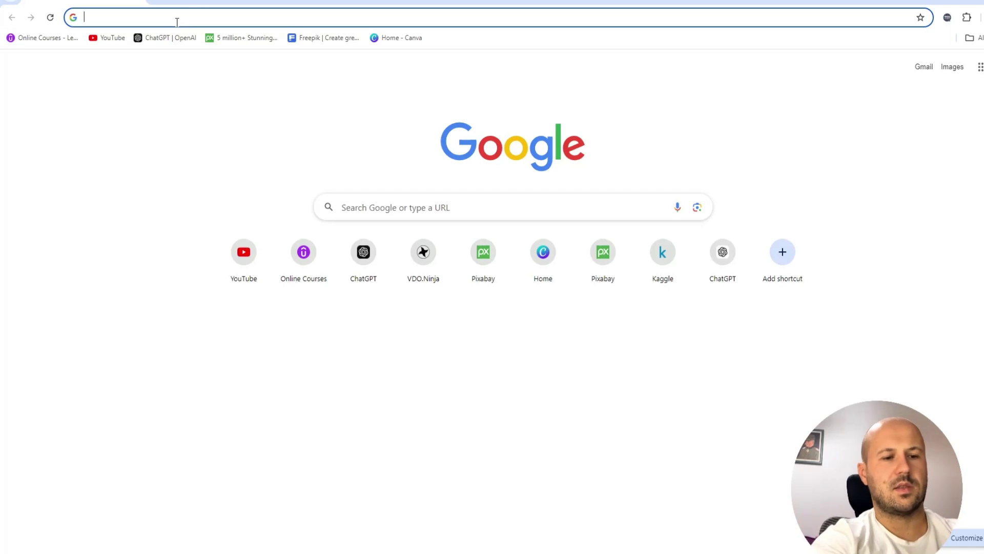
pyautogui.write('color pallete')
pyautogui.press('Return')
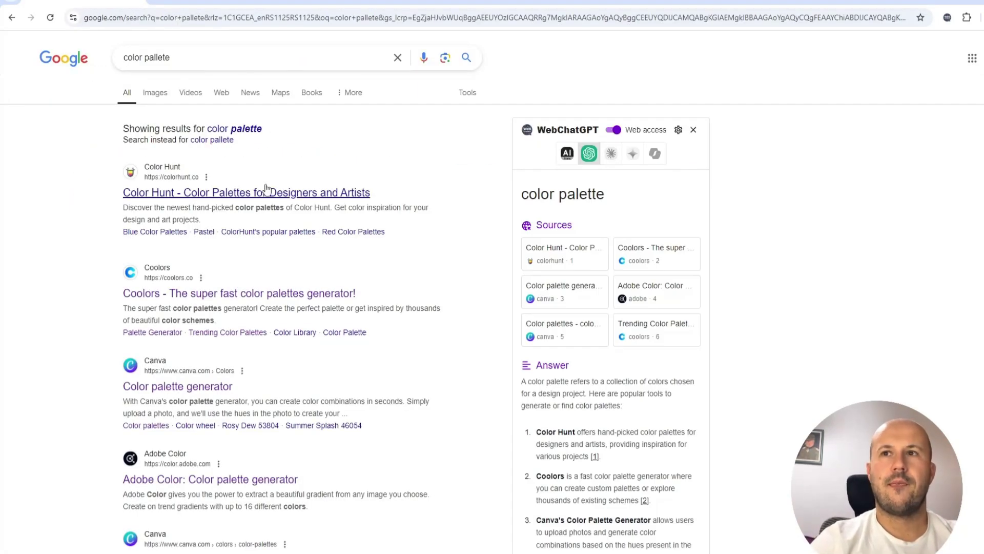
pyautogui.click(209, 294)
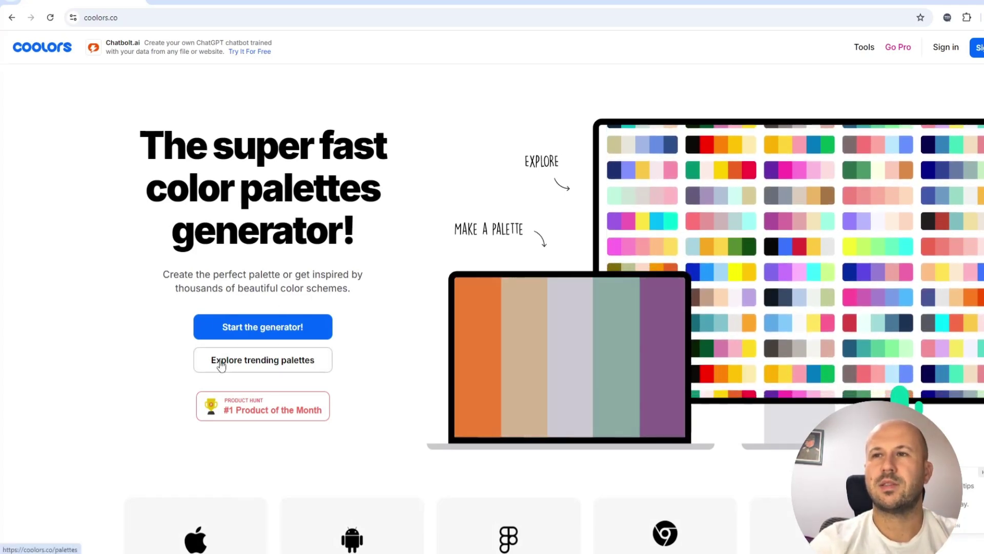
# Scroll Coolors' trending palettes down to the green palette and copy its D8F3DC swatch
pyautogui.click(220, 363)
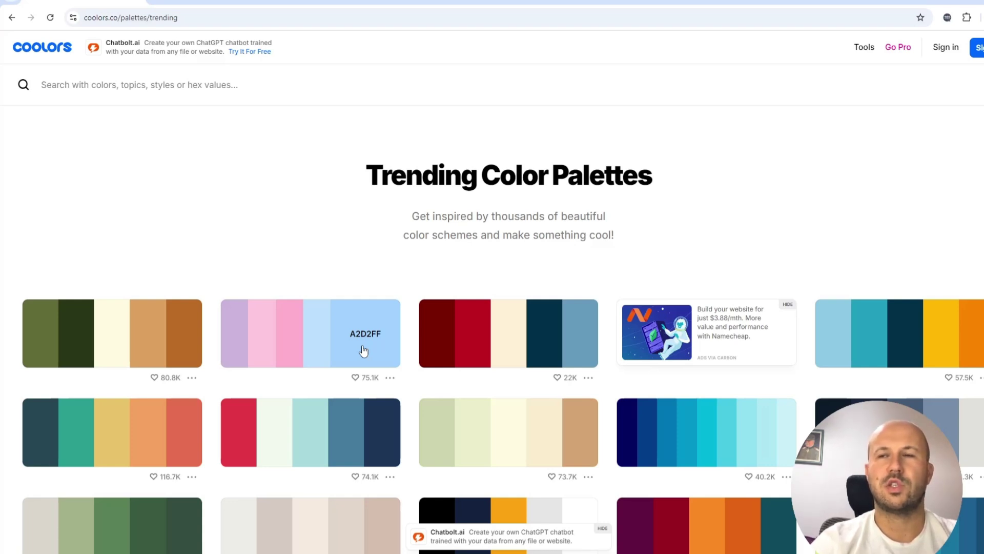
pyautogui.scroll(-2, 364, 351)
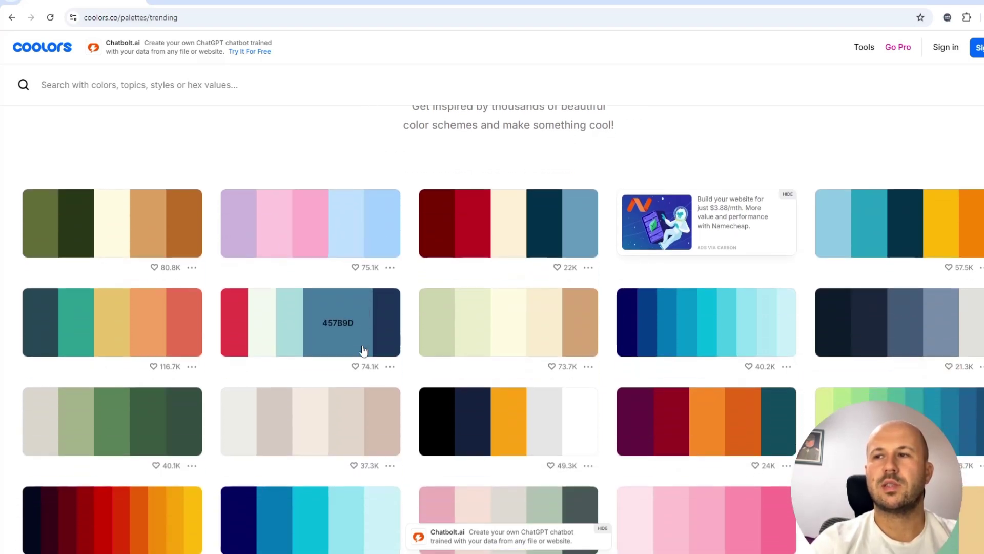
pyautogui.scroll(-1, 369, 346)
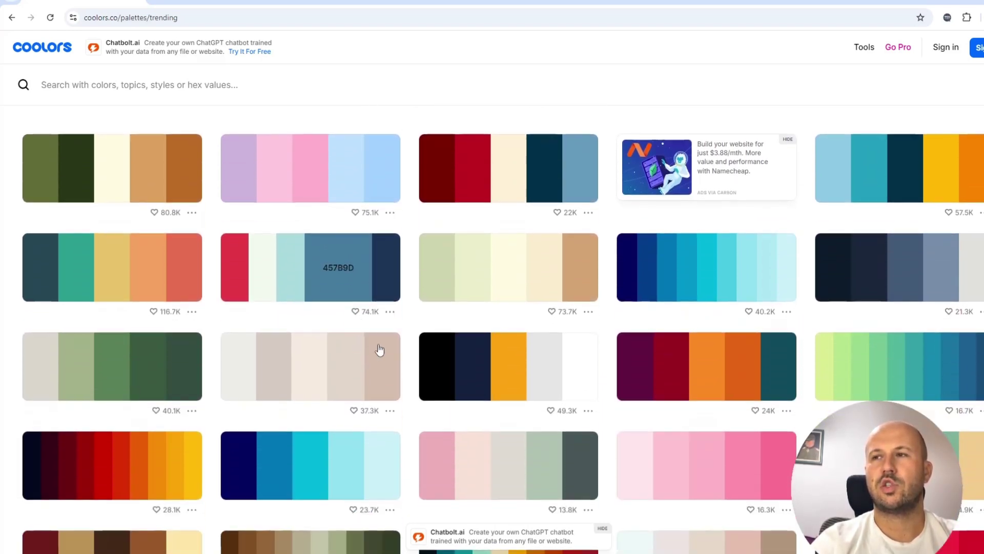
pyautogui.scroll(-1, 501, 366)
pyautogui.scroll(-3, 501, 366)
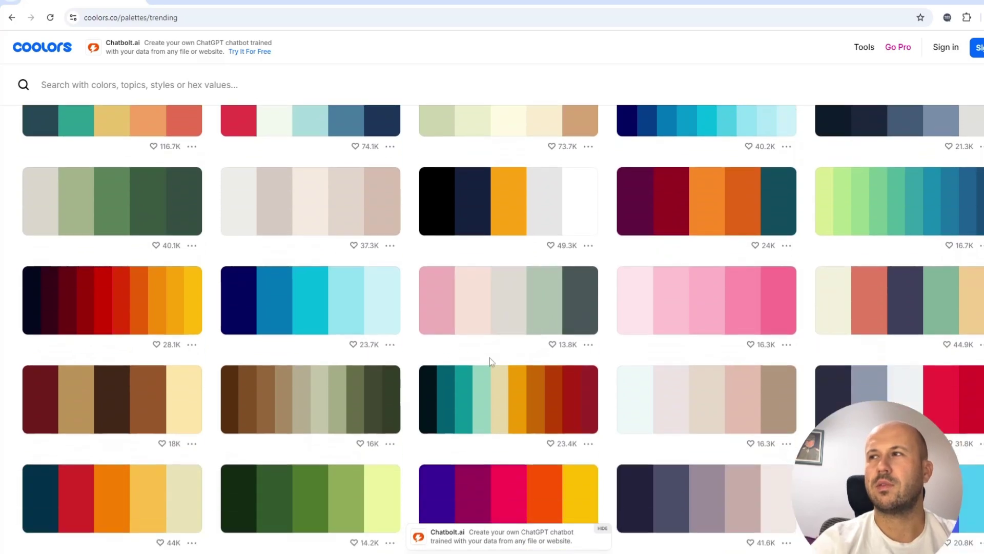
pyautogui.scroll(-5, 463, 351)
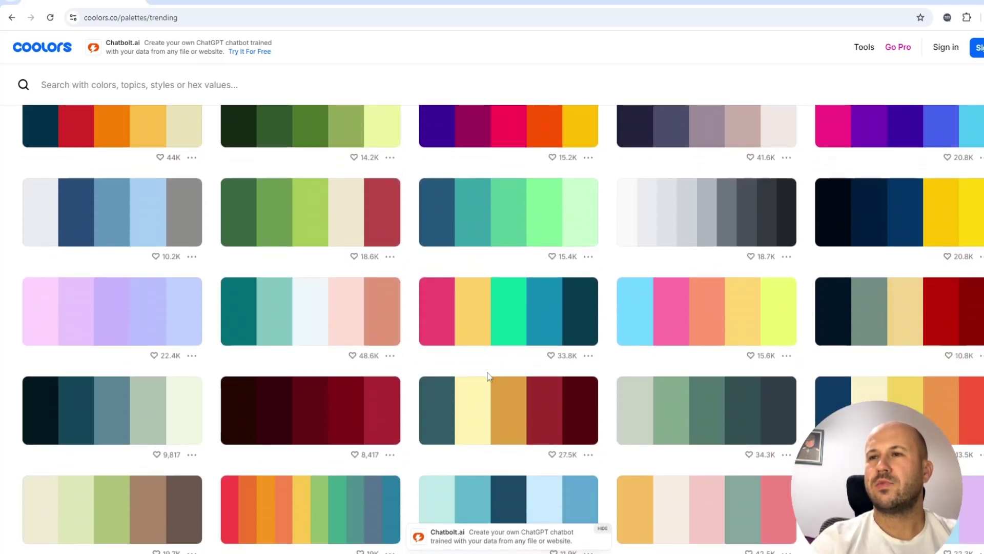
pyautogui.scroll(-1, 481, 375)
pyautogui.scroll(-2, 477, 371)
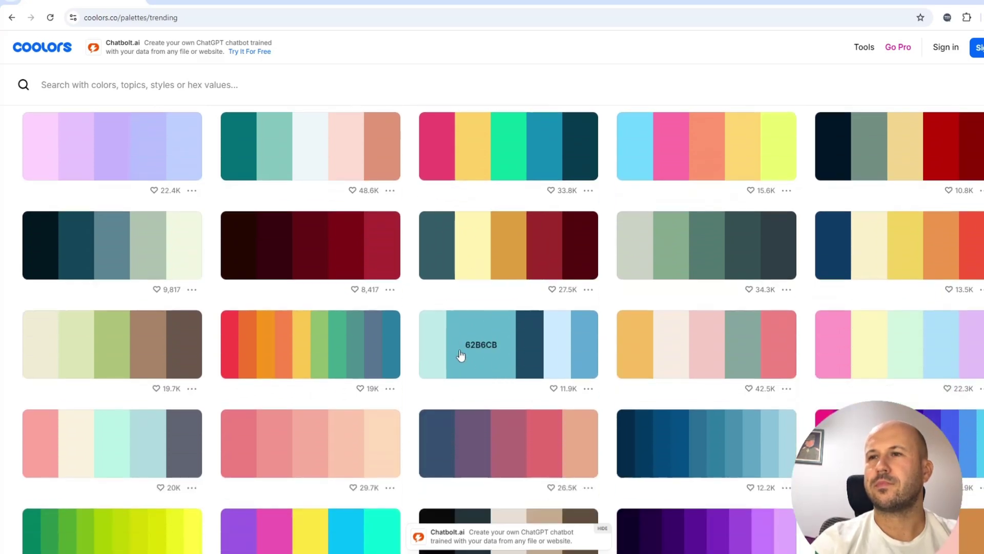
pyautogui.scroll(-2, 461, 354)
pyautogui.scroll(-2, 461, 359)
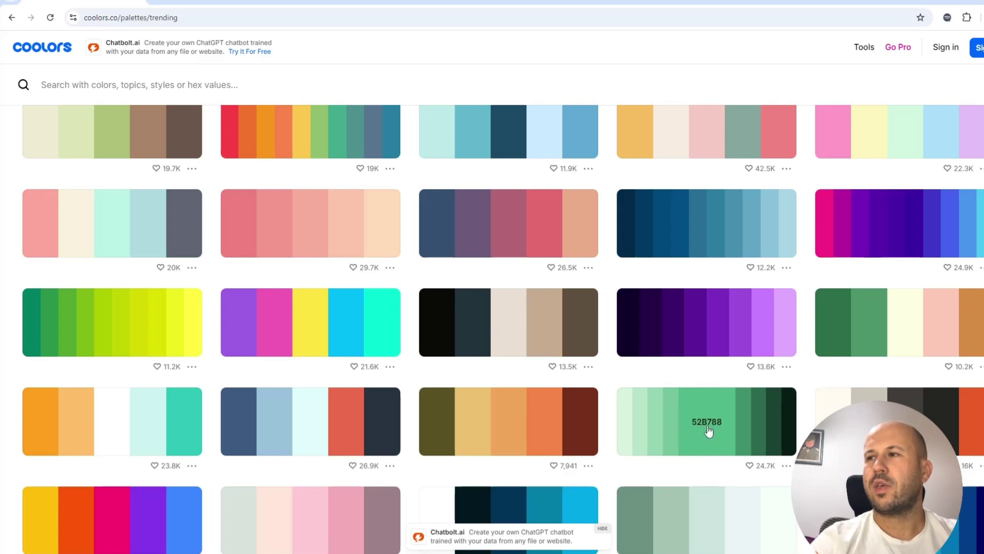
pyautogui.scroll(-1, 666, 410)
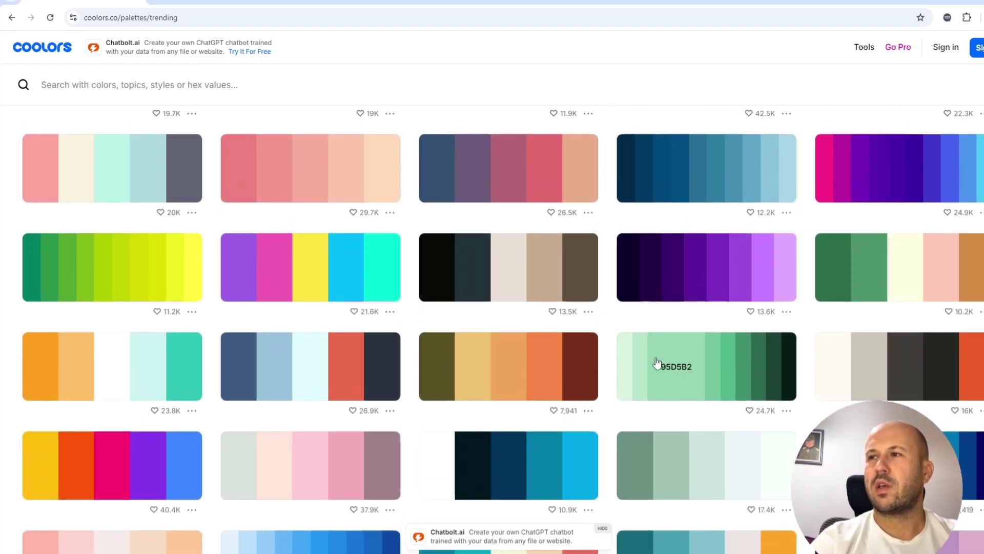
pyautogui.click(630, 365)
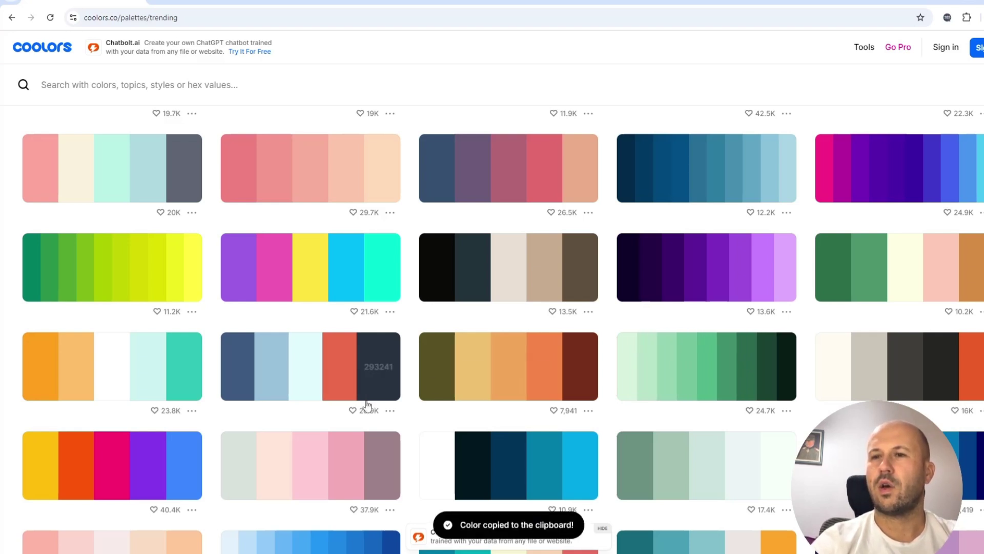
# Replace theme Color 1's hex #DE5757 with the pasted pale green D8F3DC
pyautogui.hotkey('alt', 'Tab')
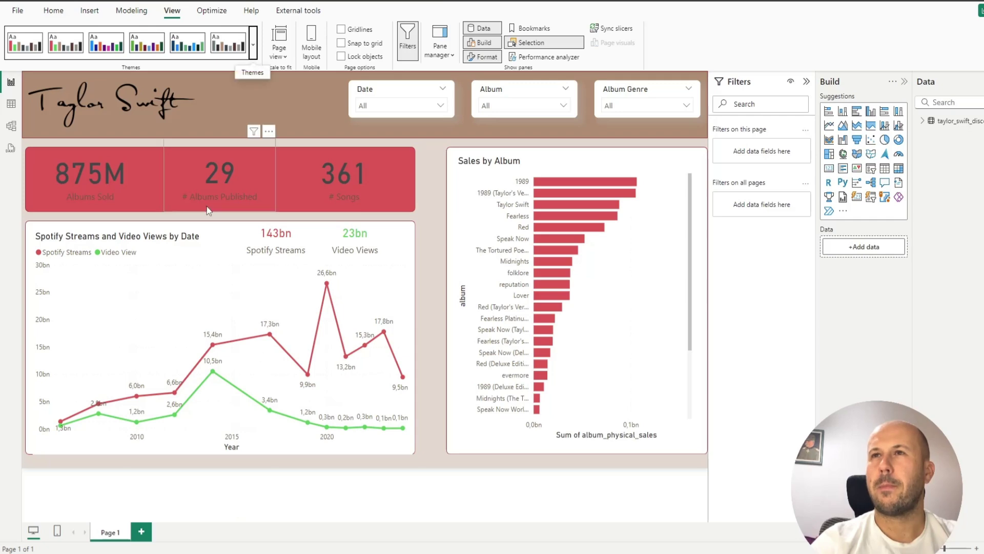
pyautogui.click(254, 43)
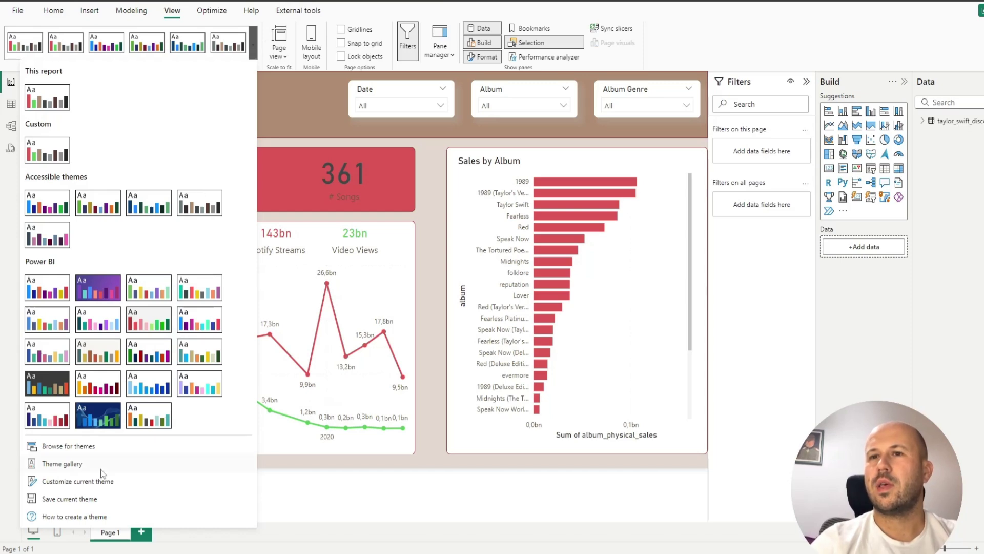
pyautogui.click(88, 481)
pyautogui.click(554, 219)
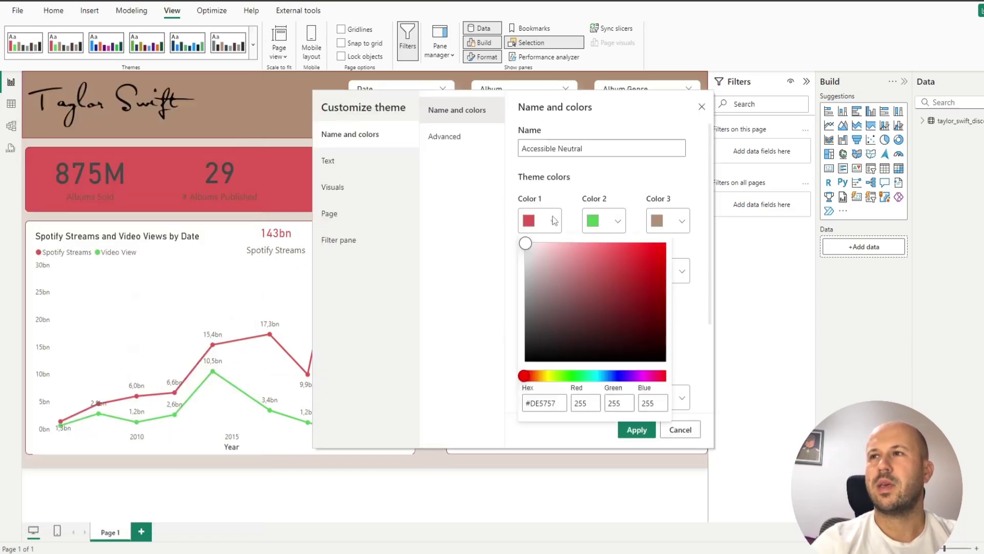
pyautogui.moveTo(561, 402); pyautogui.dragTo(521, 406)
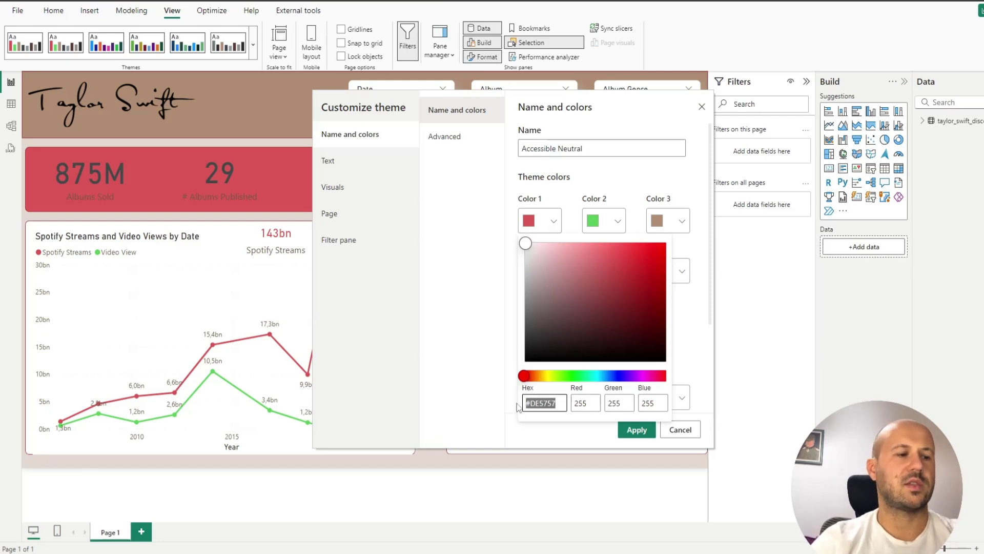
pyautogui.hotkey('ctrl', 'v')
pyautogui.click(486, 310)
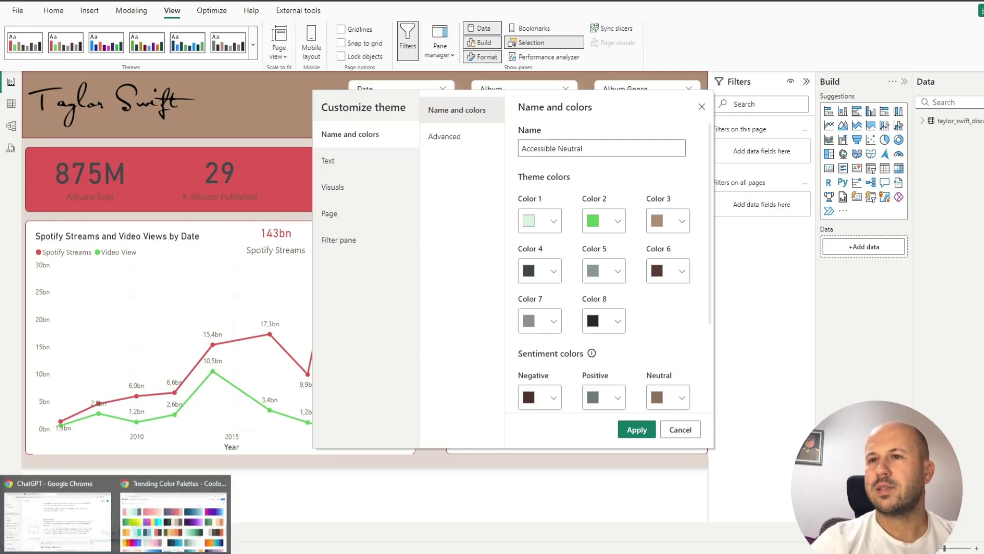
# Paste Coolors green B7E4C7 into theme colour 2 and the next green into colour 3
pyautogui.click(173, 513)
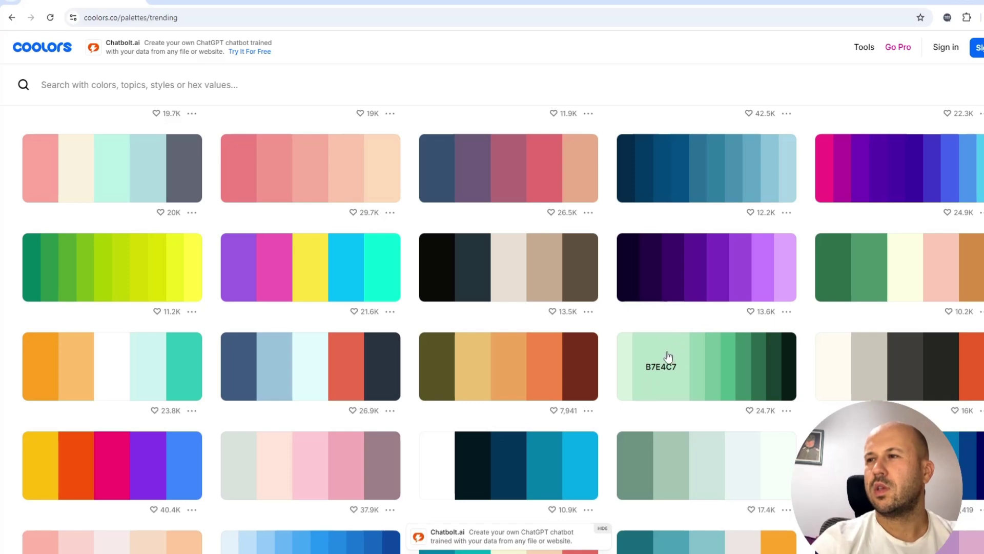
pyautogui.click(651, 368)
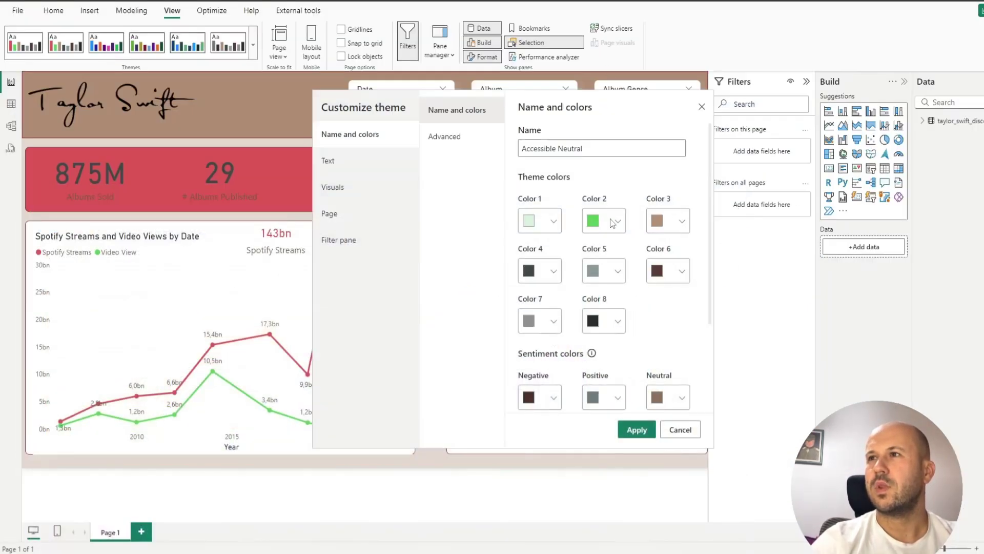
pyautogui.click(611, 223)
pyautogui.click(505, 403)
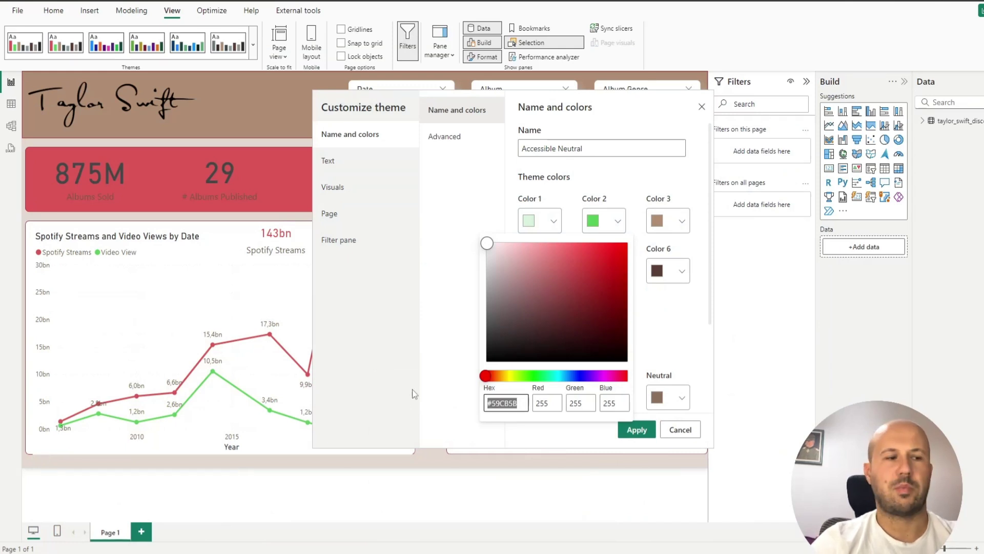
pyautogui.hotkey('ctrl', 'v')
pyautogui.click(445, 305)
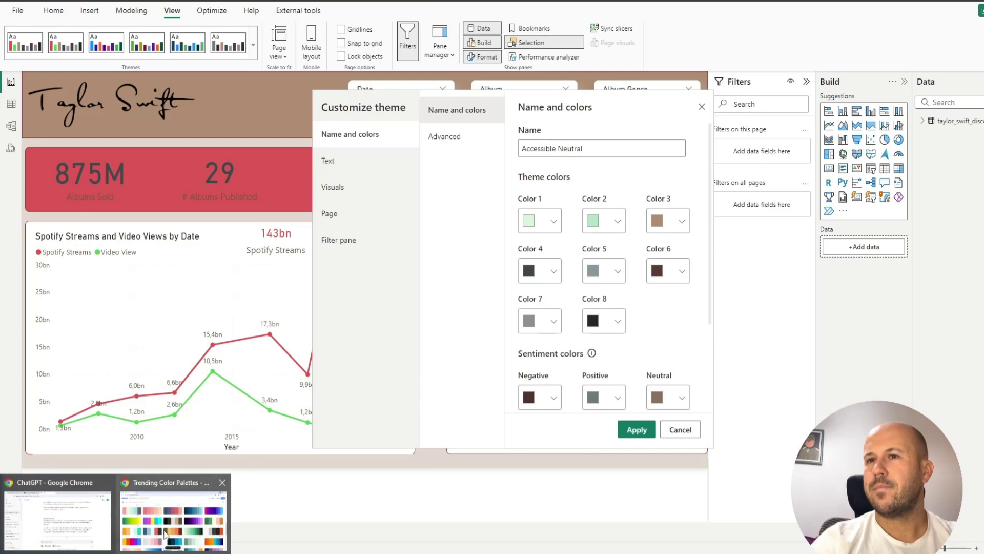
pyautogui.click(167, 533)
pyautogui.click(666, 366)
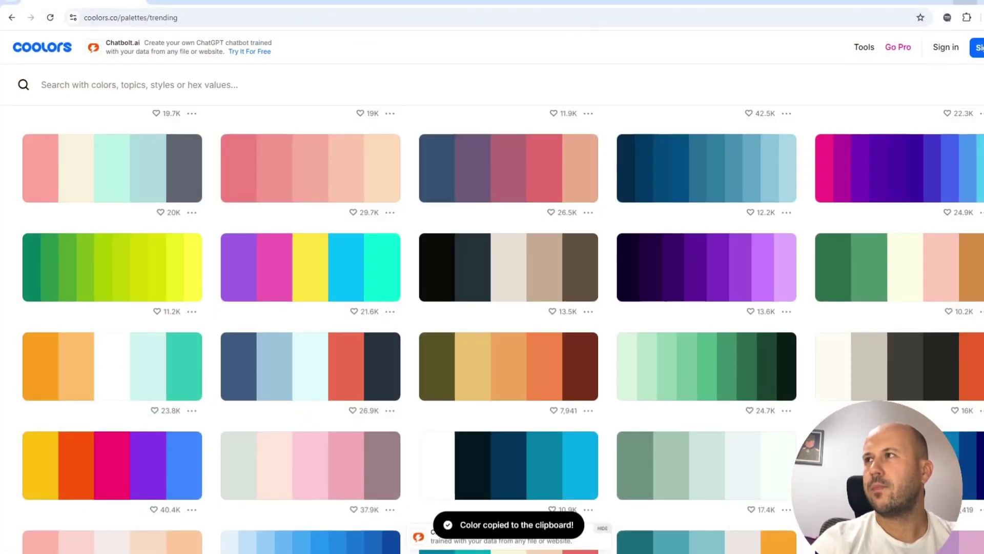
pyautogui.hotkey('alt', 'Tab')
pyautogui.hotkey('ctrl', 'v')
pyautogui.click(456, 391)
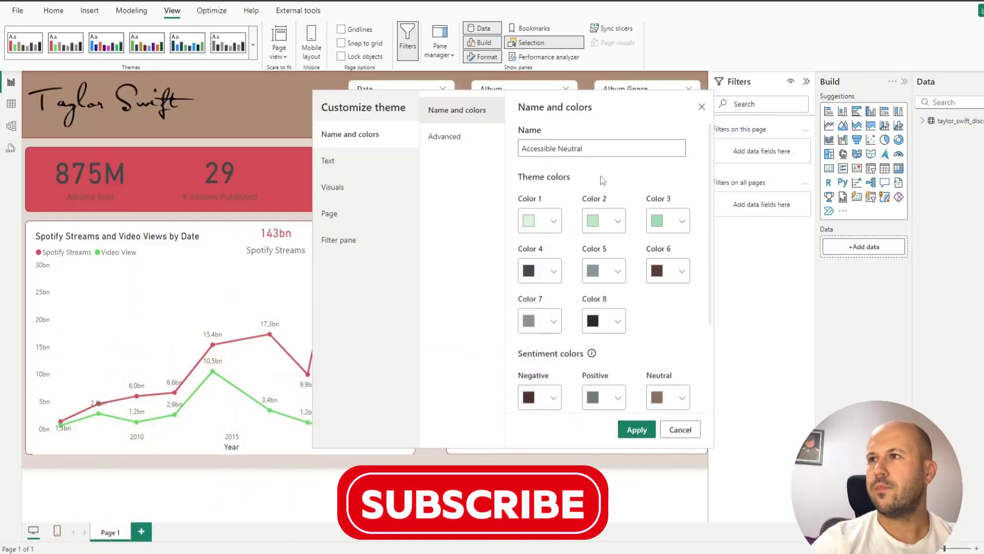
# Paste the next two palette greens into theme colours 4 and 5
pyautogui.click(167, 533)
pyautogui.click(696, 366)
pyautogui.hotkey('alt', 'Tab')
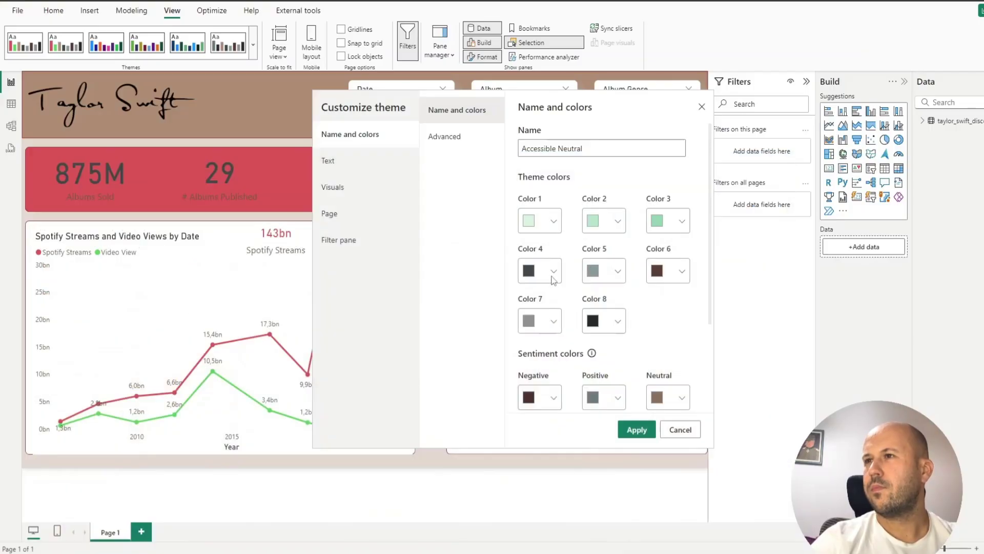
pyautogui.click(540, 271)
pyautogui.hotkey('ctrl', 'v')
pyautogui.click(463, 394)
pyautogui.click(172, 526)
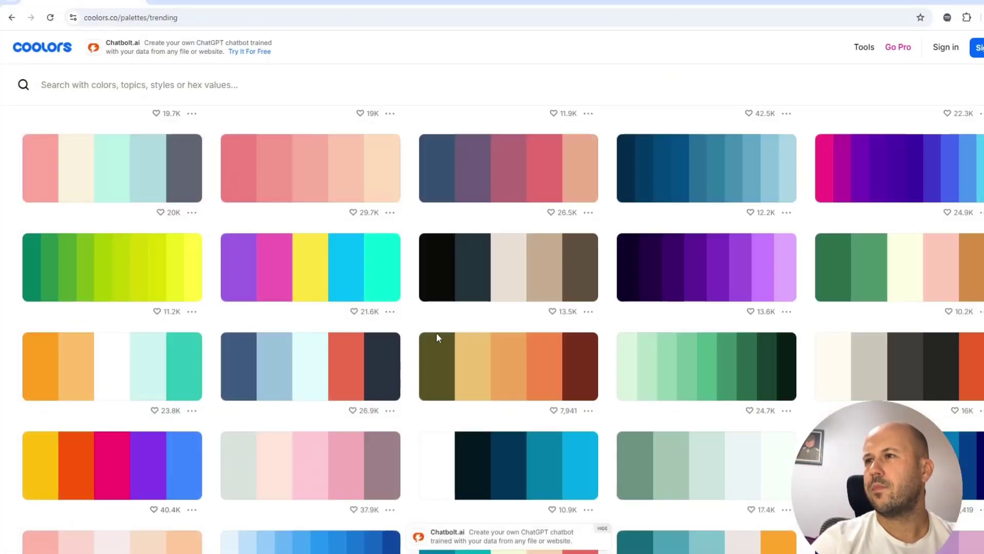
pyautogui.click(705, 336)
pyautogui.click(605, 274)
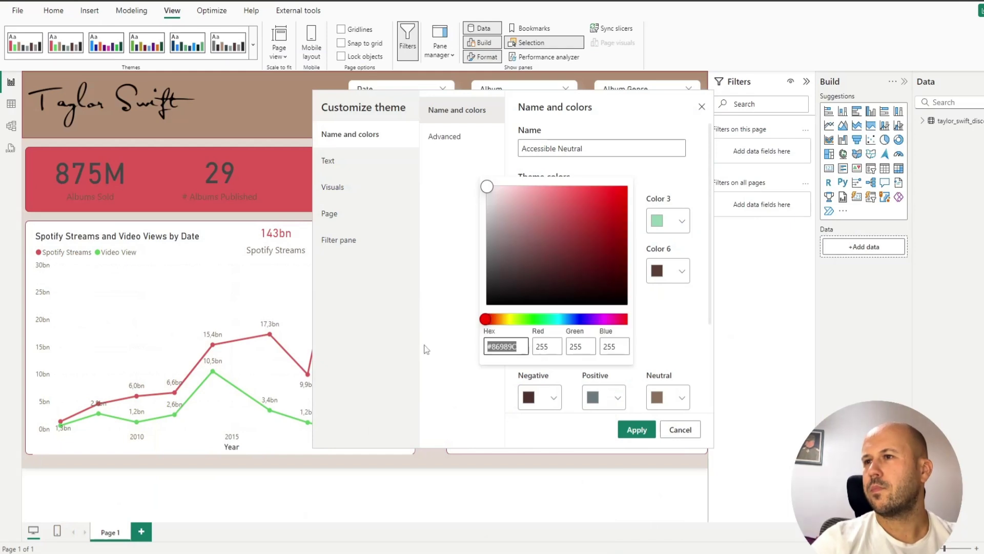
pyautogui.hotkey('ctrl', 'v')
pyautogui.click(461, 319)
# Set theme colour 6 to 40916C and colour 7 to the next darker green
pyautogui.click(173, 515)
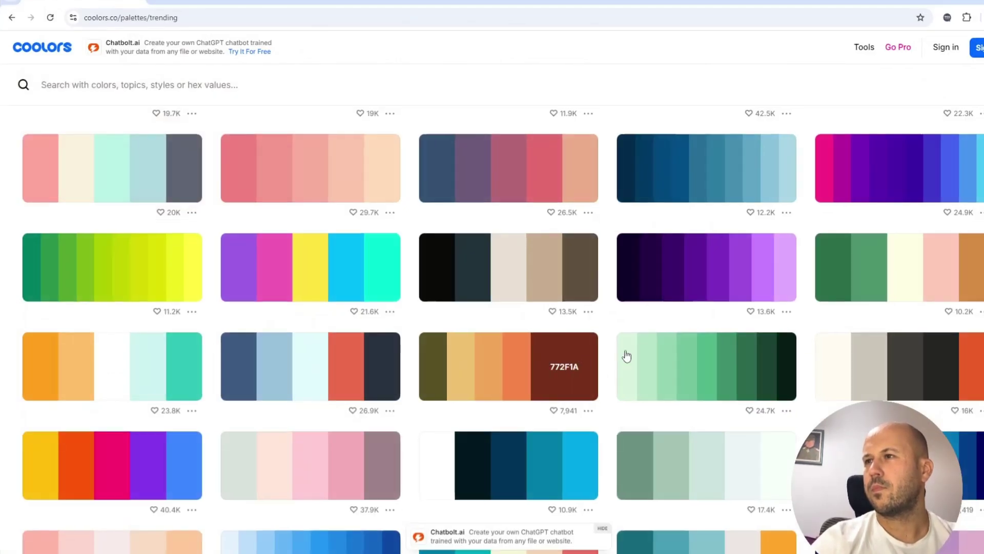
pyautogui.click(740, 345)
pyautogui.hotkey('alt', 'Tab')
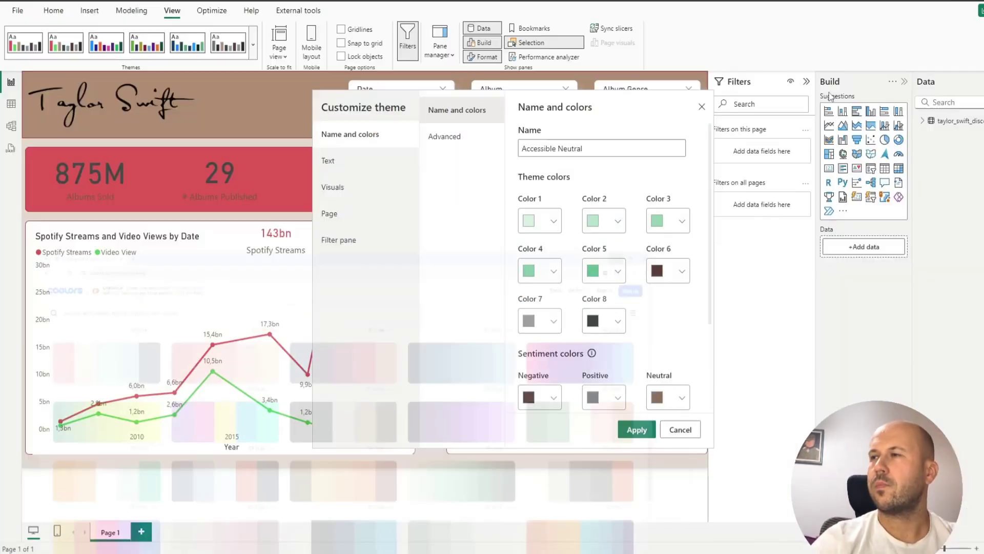
pyautogui.click(606, 220)
pyautogui.hotkey('ctrl', 'v')
pyautogui.click(173, 515)
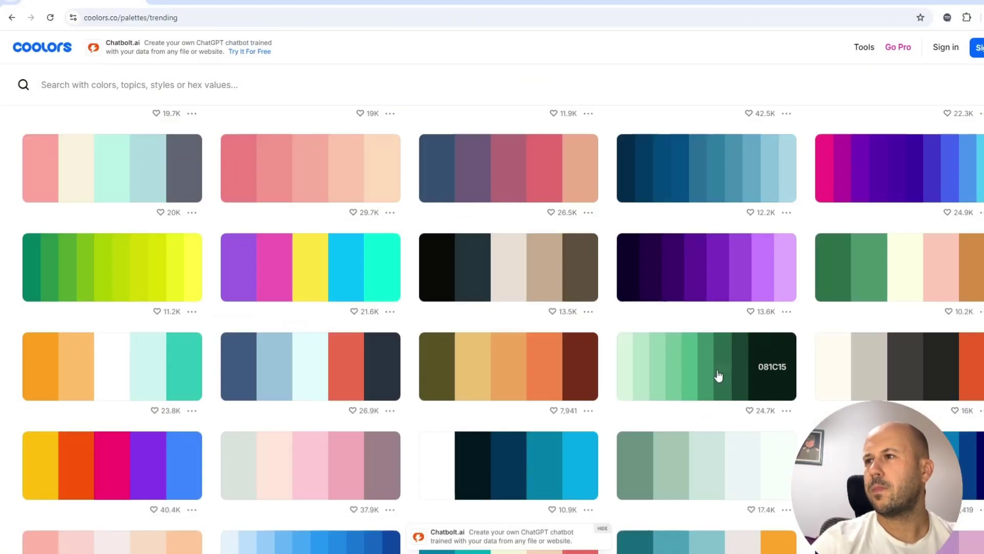
pyautogui.click(758, 368)
pyautogui.hotkey('alt', 'Tab')
pyautogui.click(540, 320)
pyautogui.click(540, 320)
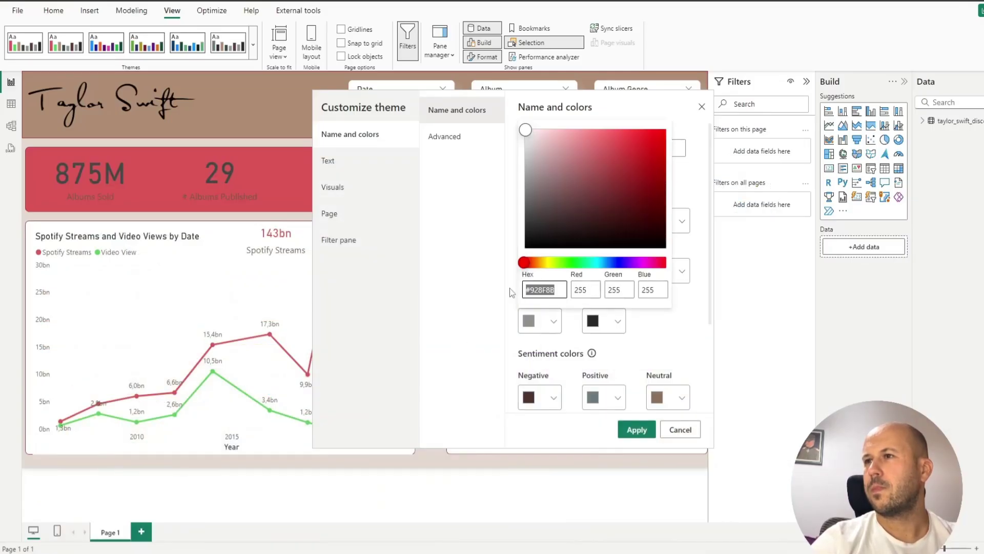
pyautogui.hotkey('ctrl', 'v')
pyautogui.click(324, 451)
# Set theme colour 8 to the darkest green 081C15 and apply the green theme
pyautogui.click(163, 515)
pyautogui.click(779, 368)
pyautogui.hotkey('alt', 'Tab')
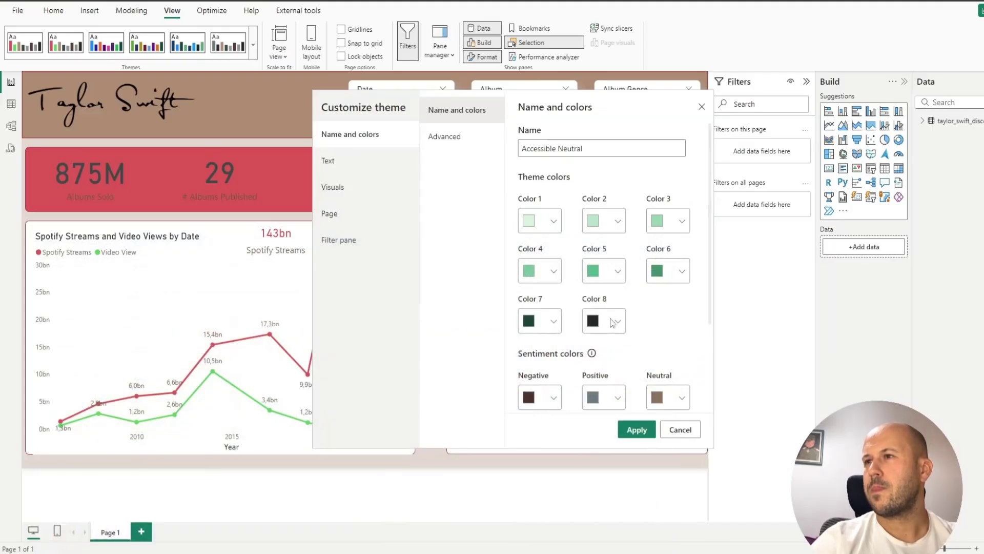
pyautogui.click(603, 320)
pyautogui.hotkey('ctrl', 'v')
pyautogui.click(442, 325)
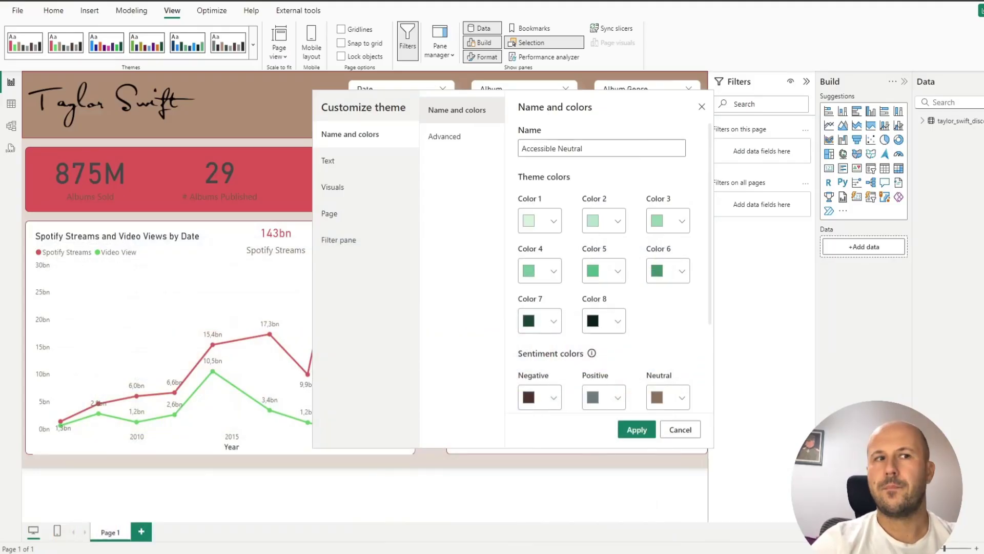
pyautogui.click(628, 432)
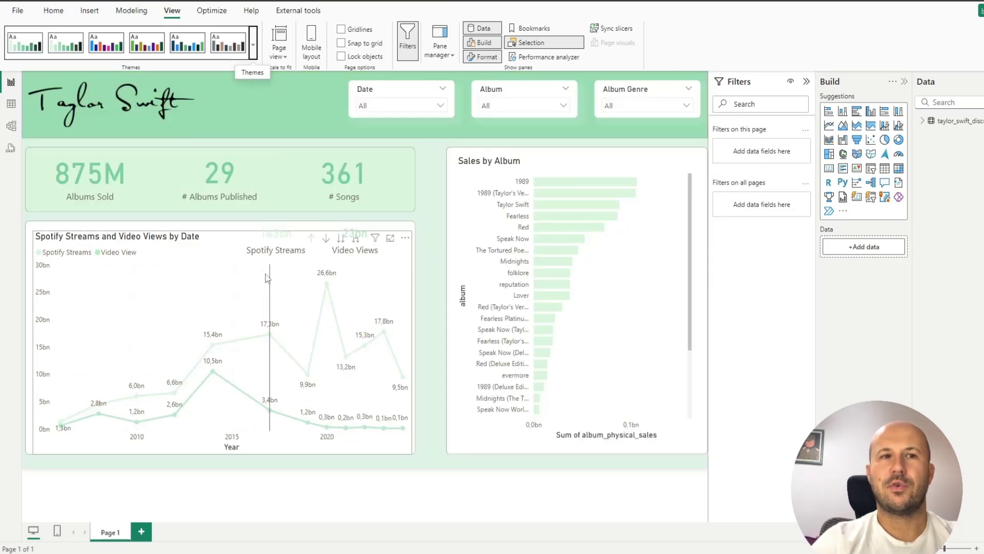